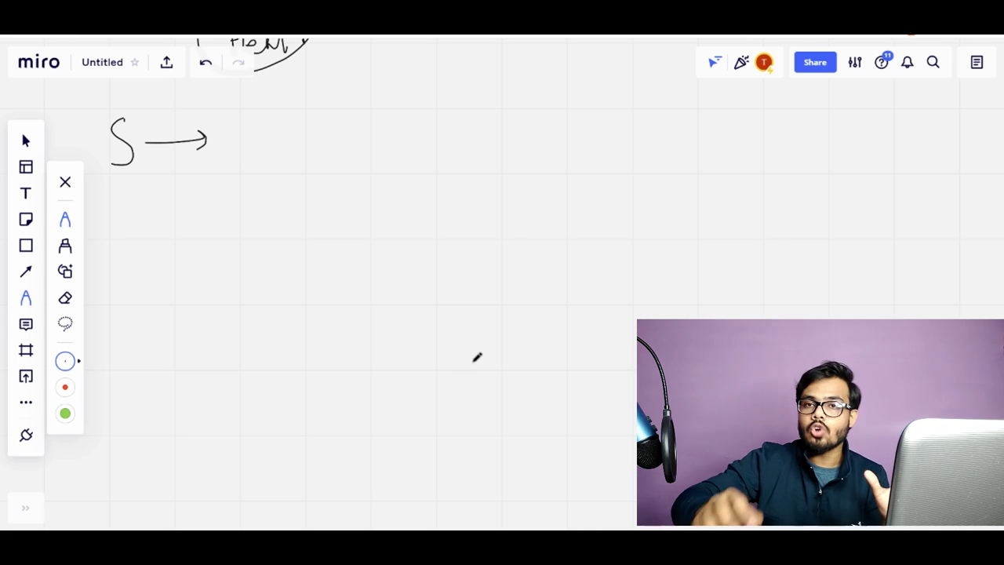
Handwrite "1, 2" after the arrow beside the letter S, below the circled word on the whiteboard.
scroll(437, 334, "up", 2)
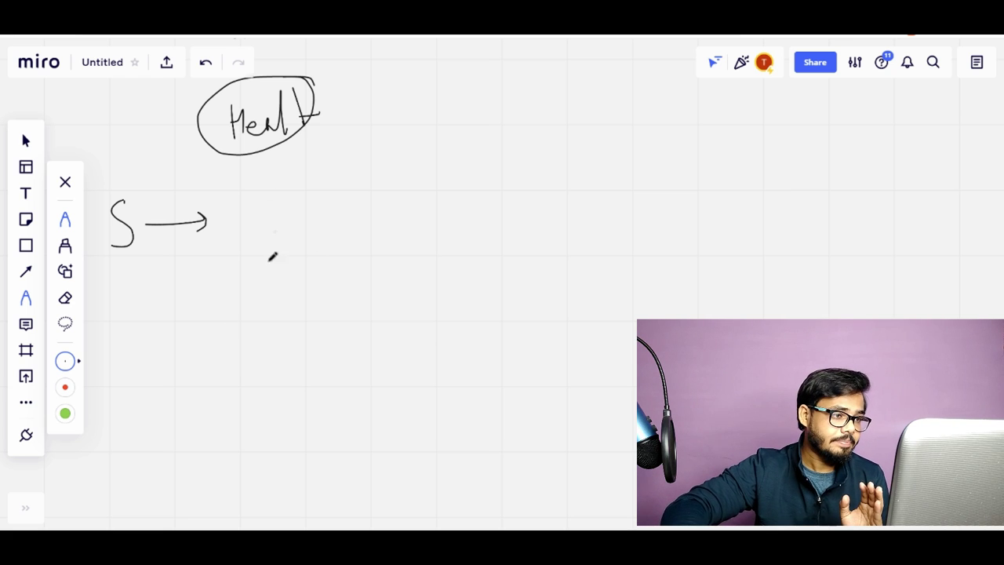
mouse_move(253, 206)
left_mouse_down()
mouse_move(264, 255)
mouse_move(291, 242)
mouse_move(294, 280)
left_mouse_up()
mouse_move(321, 210)
left_mouse_down()
mouse_move(342, 205)
mouse_move(351, 235)
left_mouse_up()
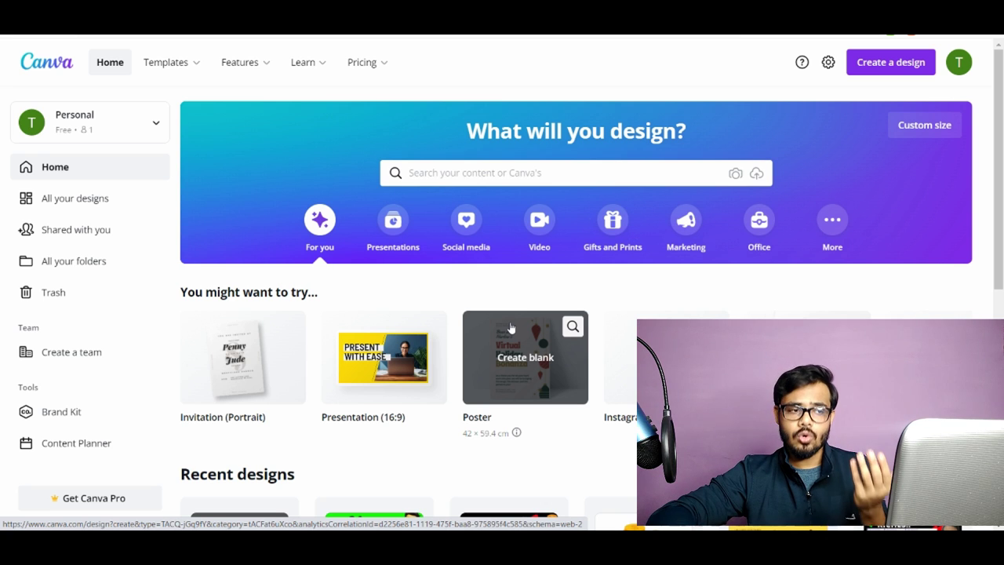
Switch to Canva, start a blank Mobile Video design and search its templates for "health".
left_click(540, 220)
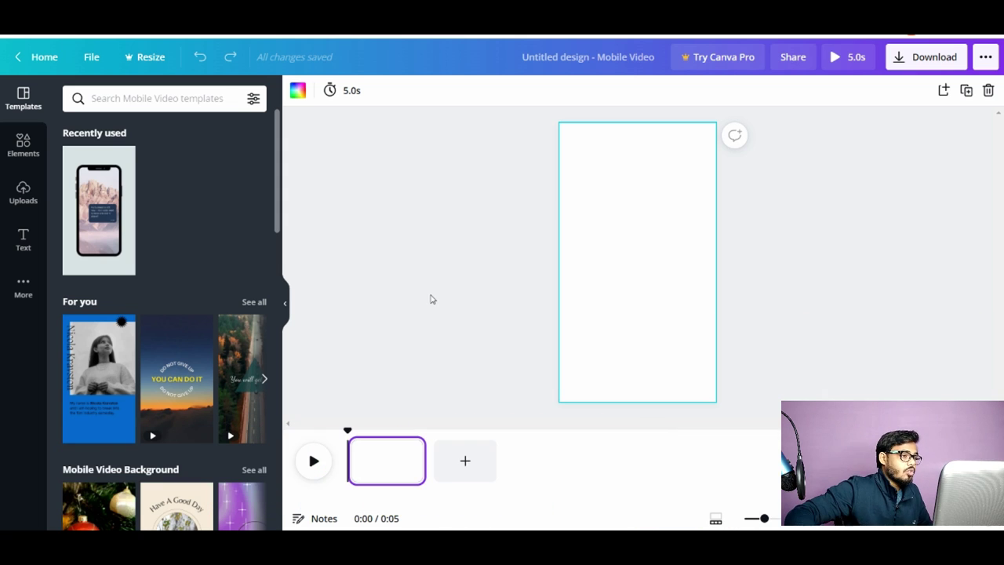
left_click(191, 94)
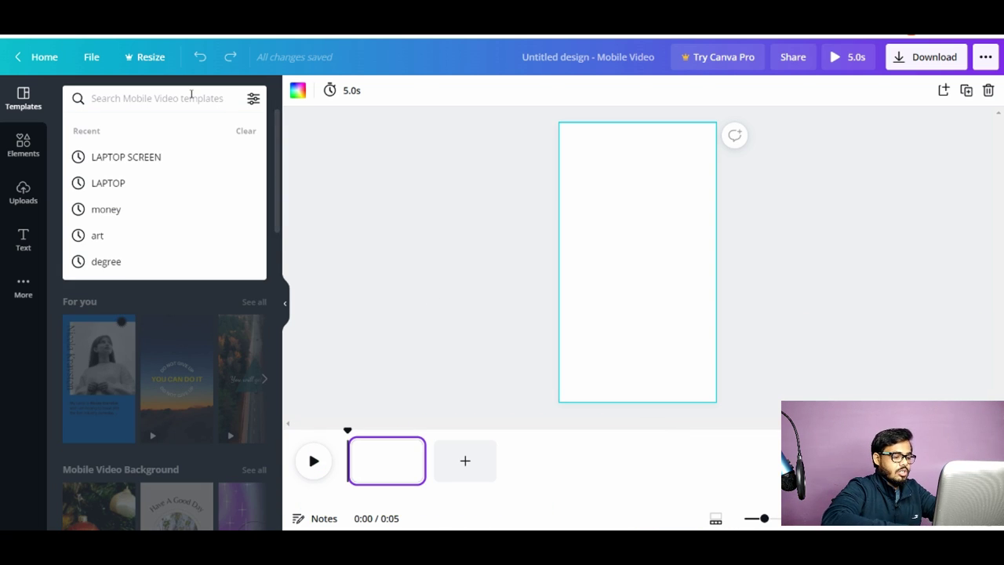
type("health")
key("Return")
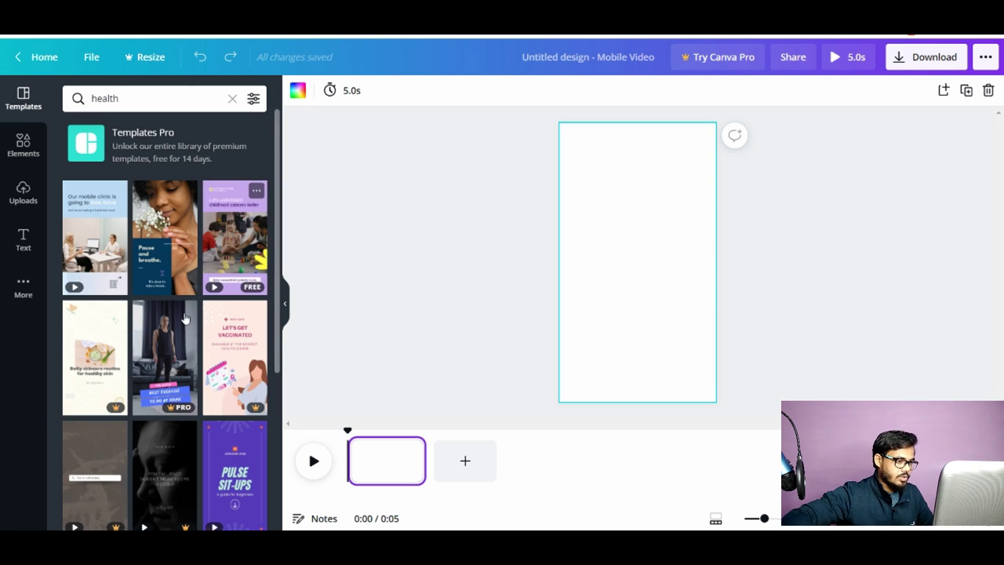
Apply the mobile clinic page of the Light Blue and Purple Gradients Health Mobile Video template and preview it.
left_click(162, 352)
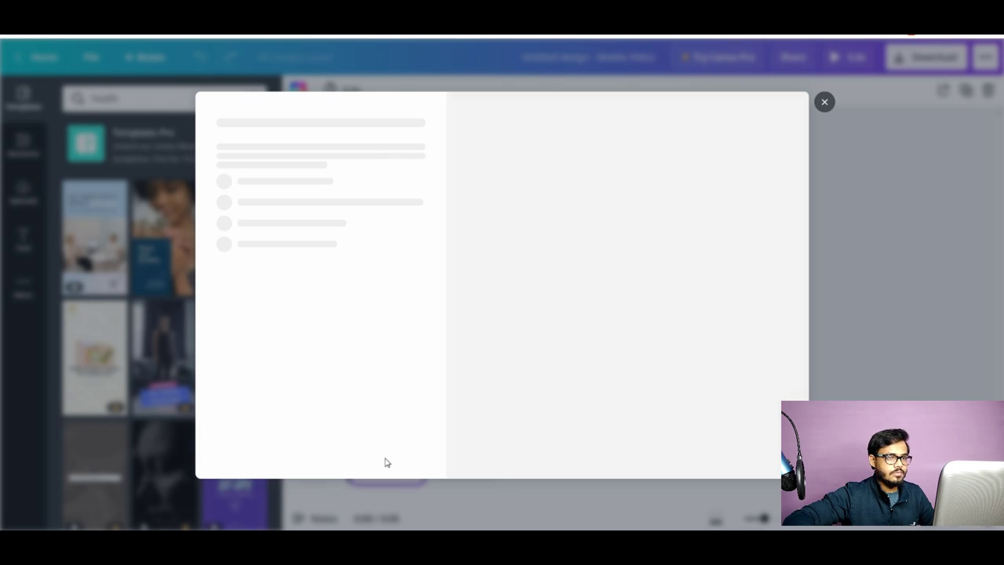
left_click(825, 102)
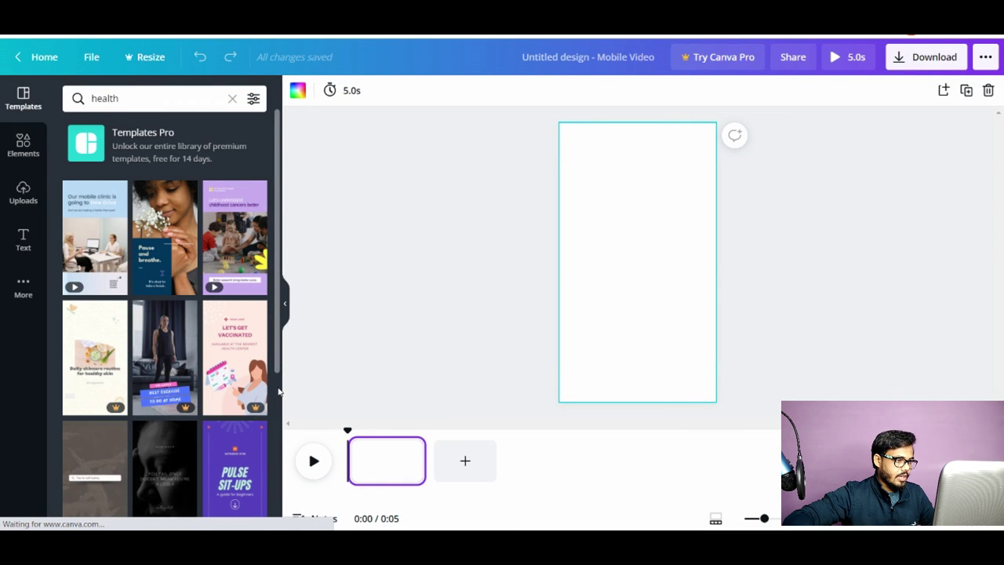
left_click(96, 243)
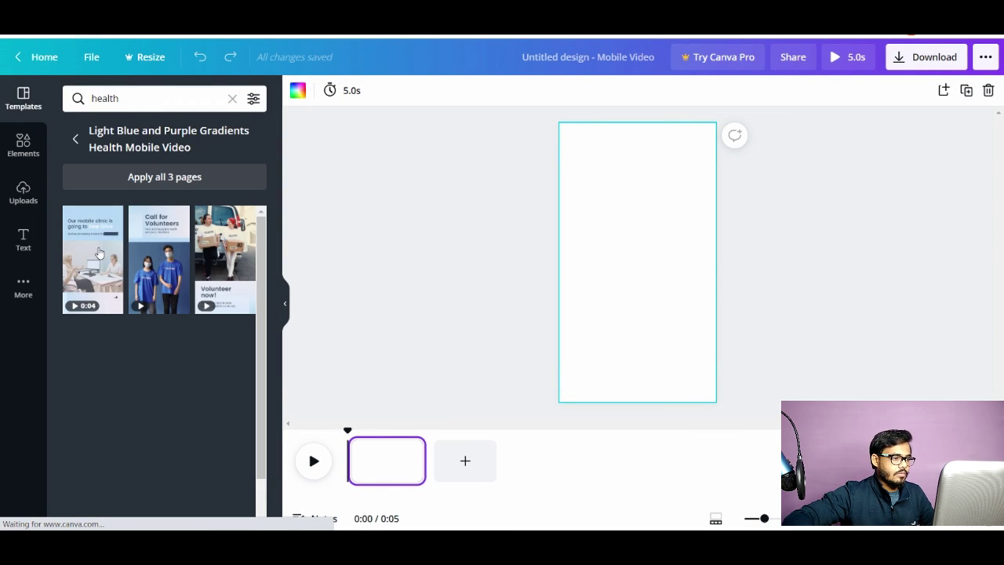
left_click(99, 259)
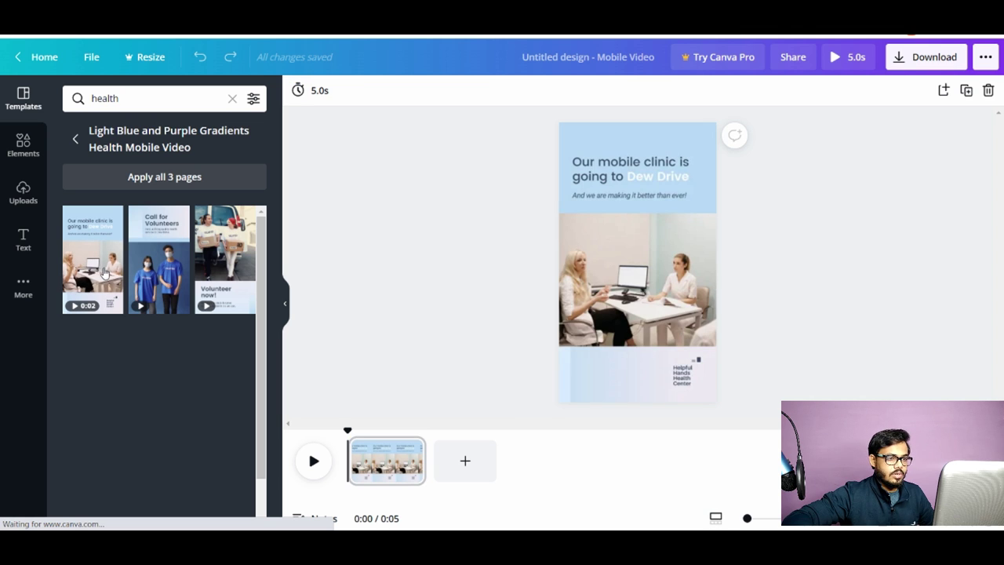
left_click(313, 465)
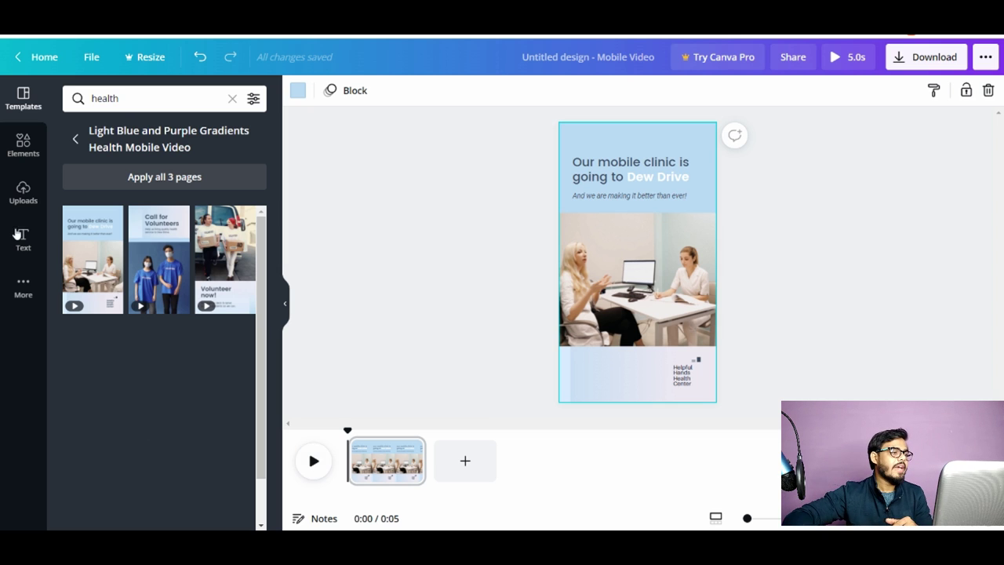
Search the elements for "health" and add the photo of gloved hands holding a red heart to the page.
left_click(21, 145)
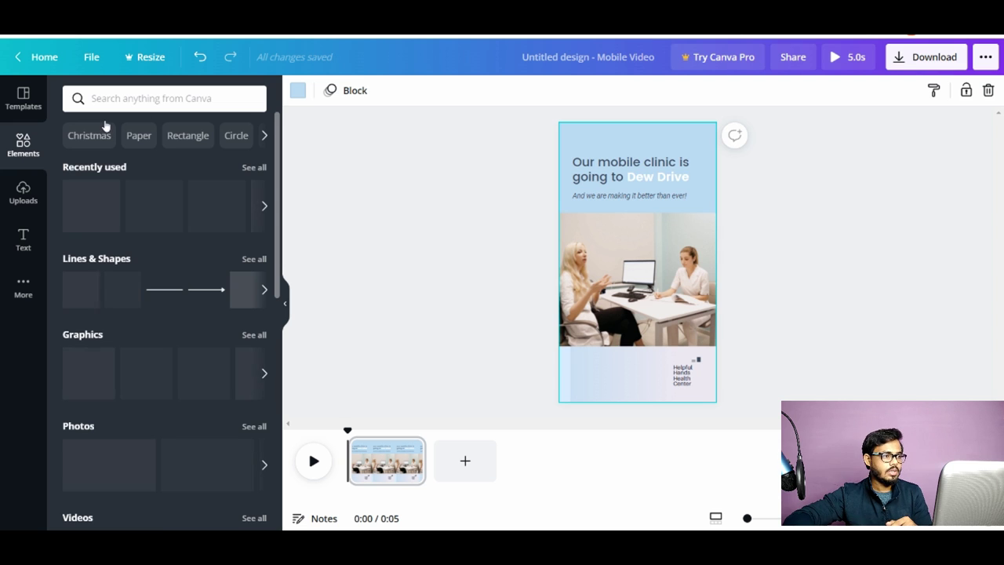
left_click(126, 96)
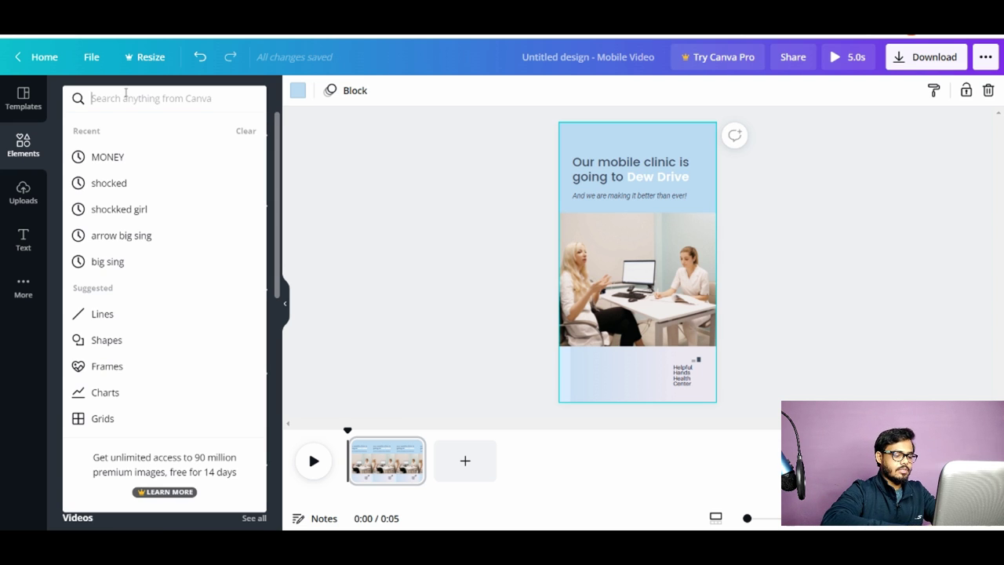
type("health")
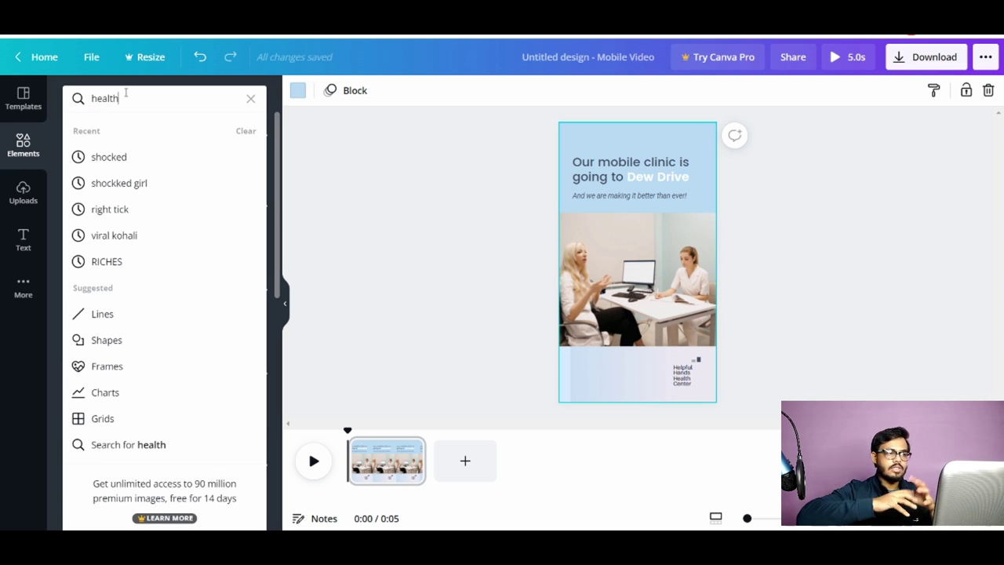
key("Return")
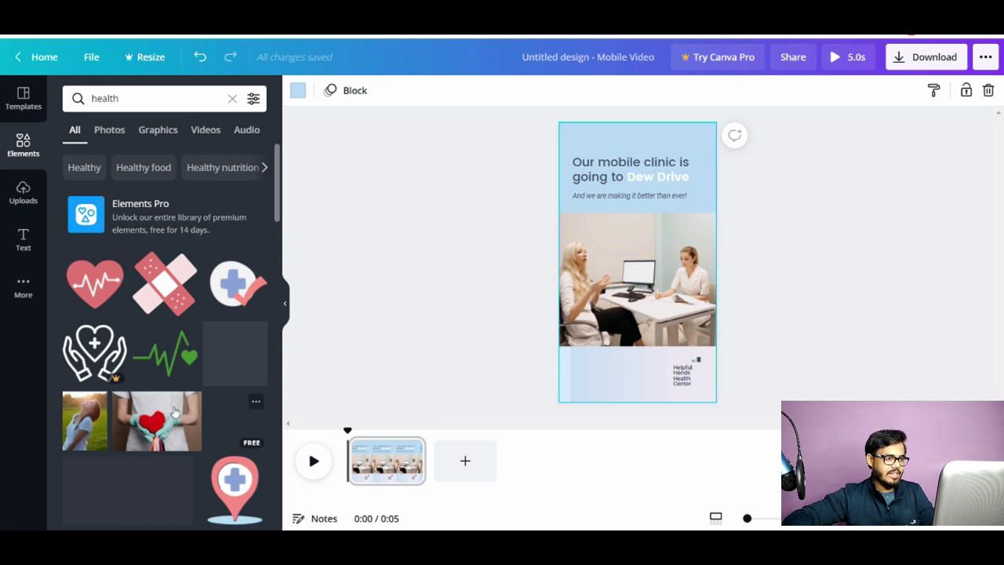
left_click(175, 412)
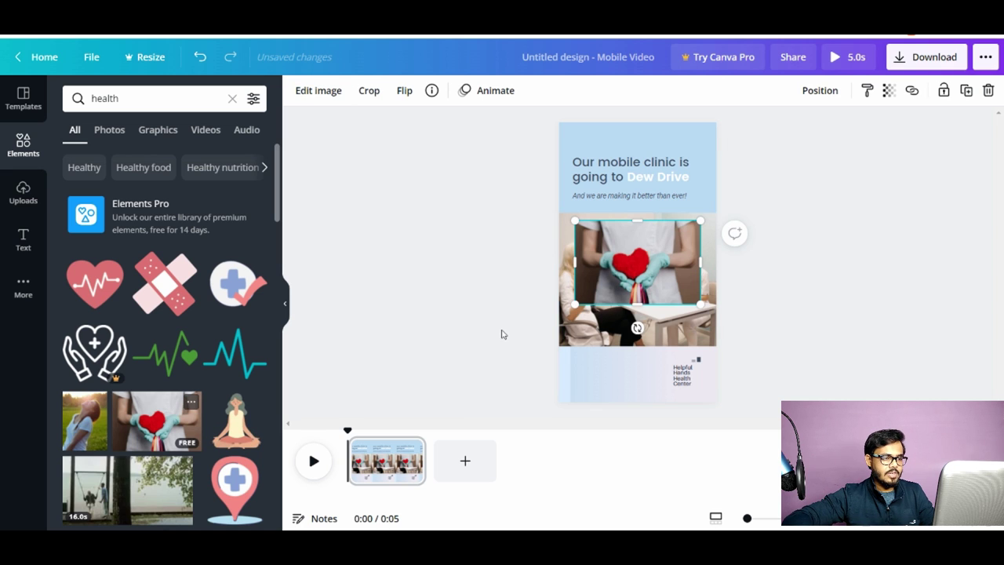
Add two pages, placing the meditating woman graphic on the second and the photo of the woman in a field on the third.
left_click(468, 462)
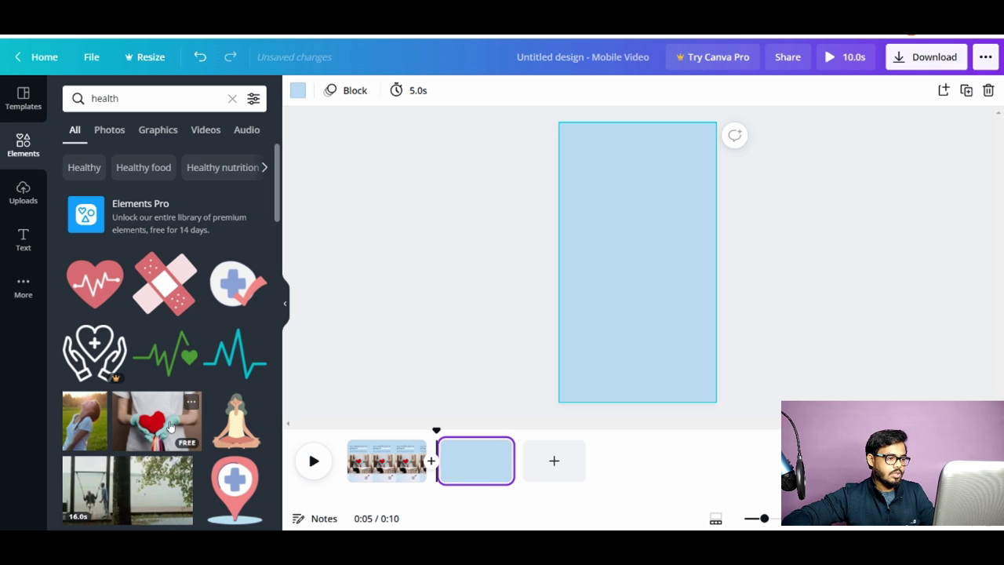
left_click(233, 416)
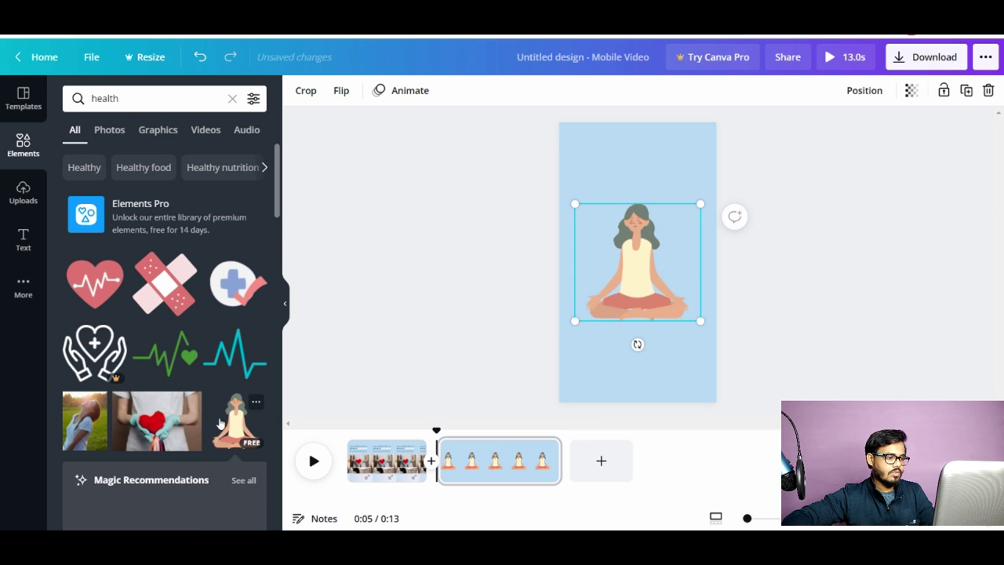
left_click(601, 462)
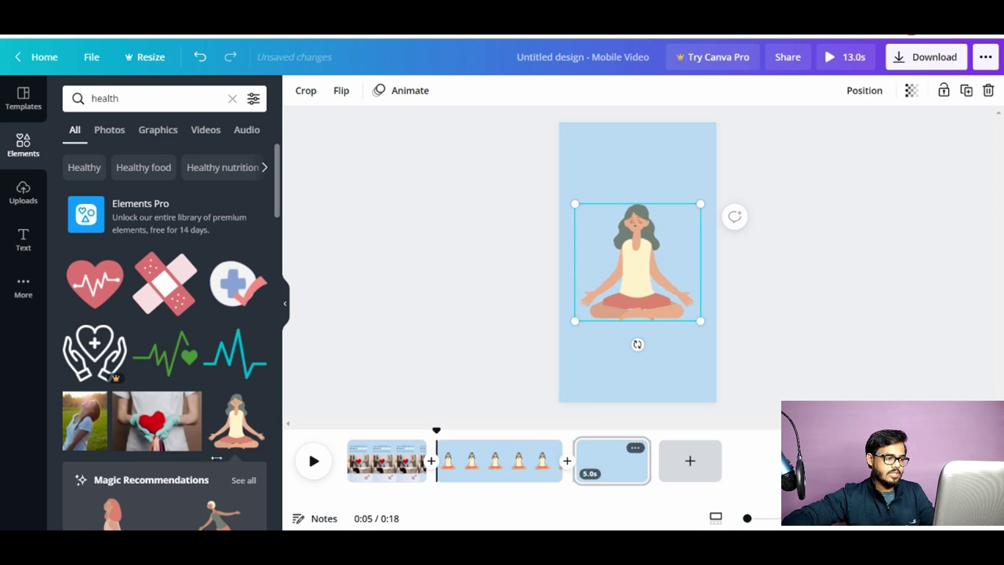
left_click(87, 423)
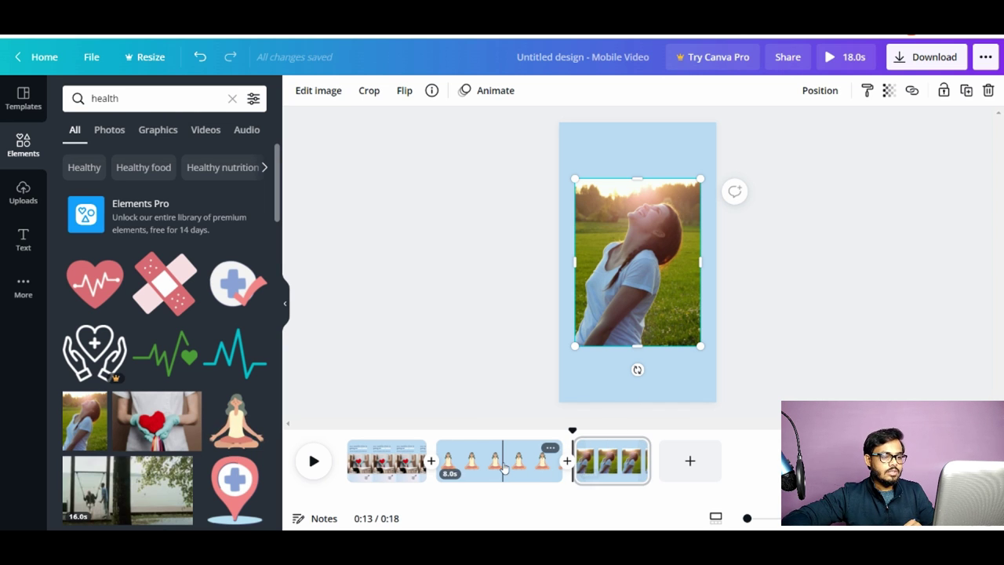
Move the meditating woman page to the front and trim the three pages to 4.7, 4.1 and 4.4 seconds in order.
mouse_move(468, 465)
left_mouse_down()
mouse_move(376, 462)
mouse_move(454, 469)
left_mouse_up()
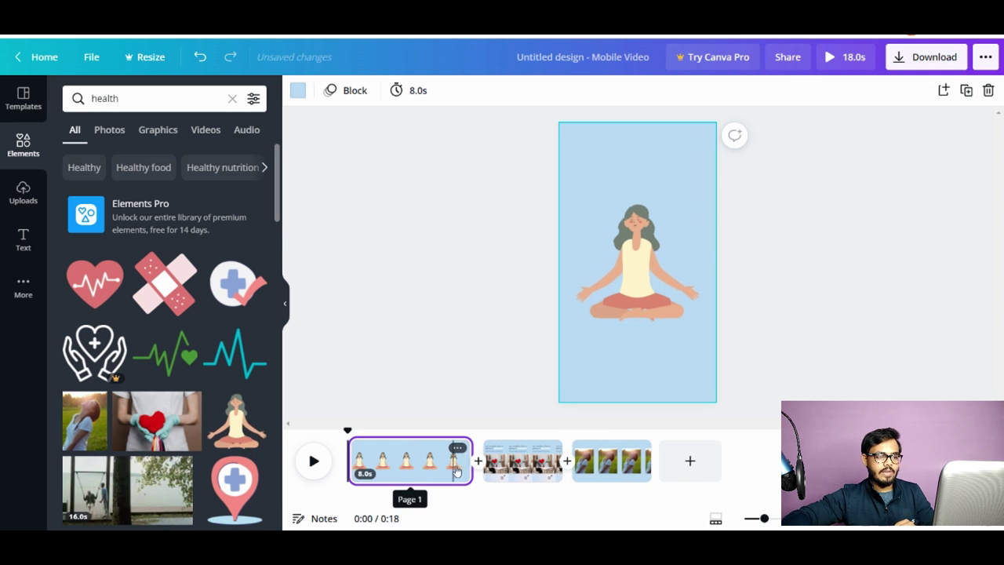
left_click_drag(469, 459, 421, 450)
left_click(470, 462)
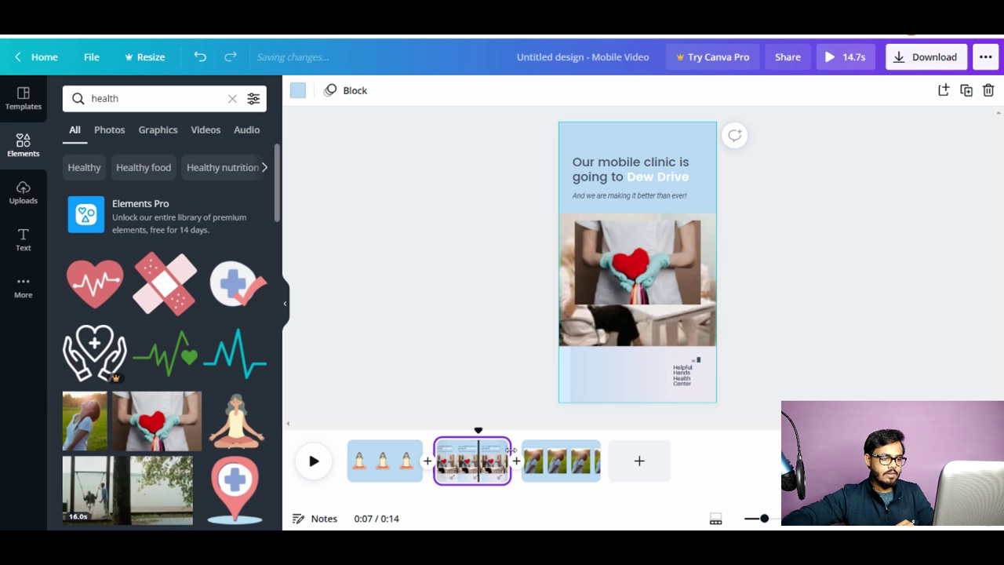
left_click_drag(510, 449, 506, 451)
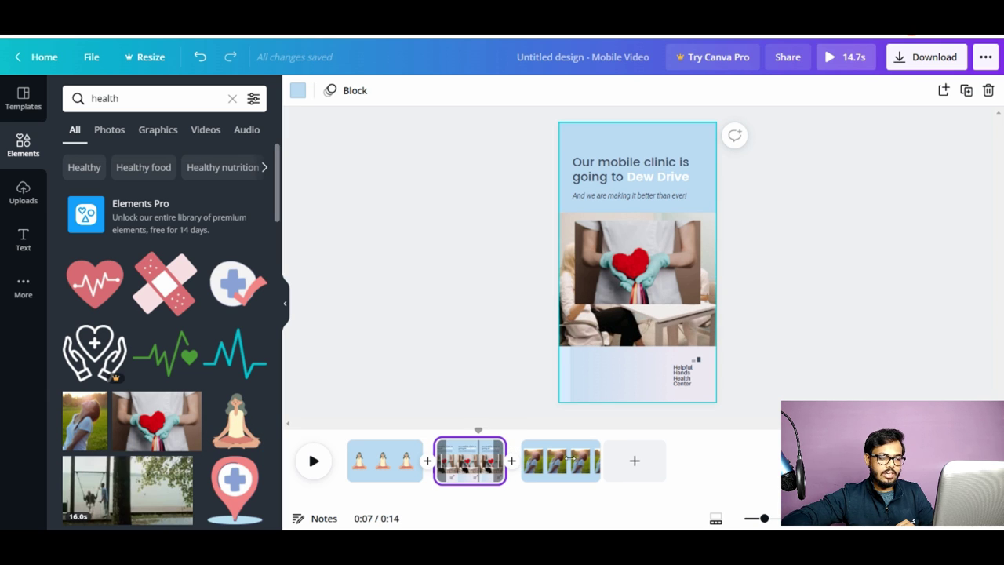
left_click(571, 460)
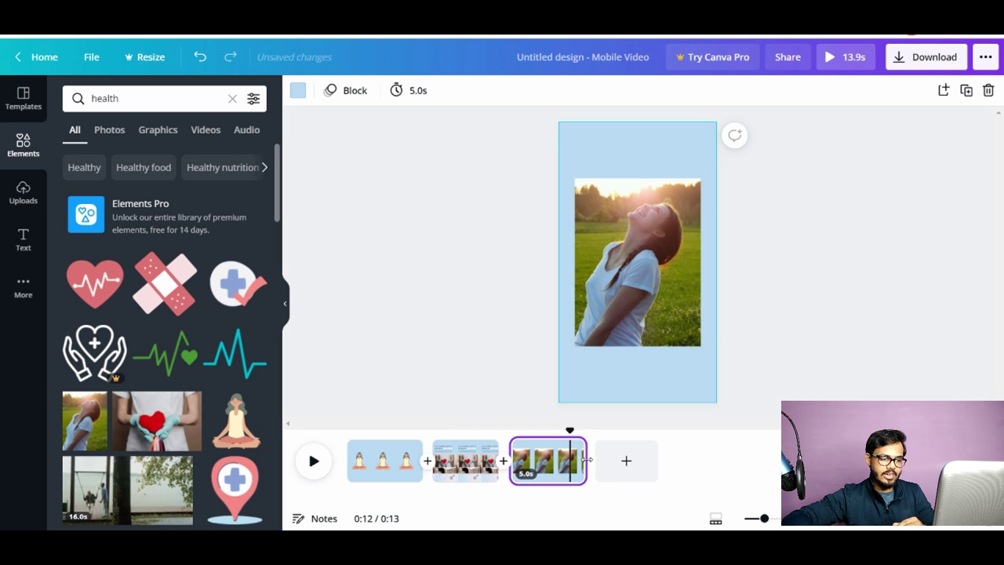
left_click_drag(586, 460, 577, 461)
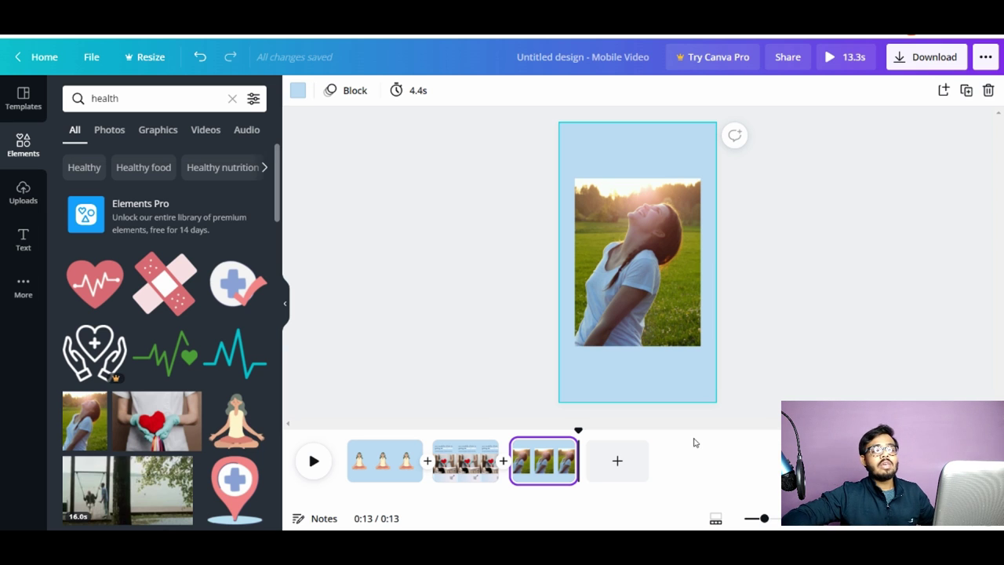
Play the video from the meditating woman page through to the field photo page and pause it.
left_click(370, 463)
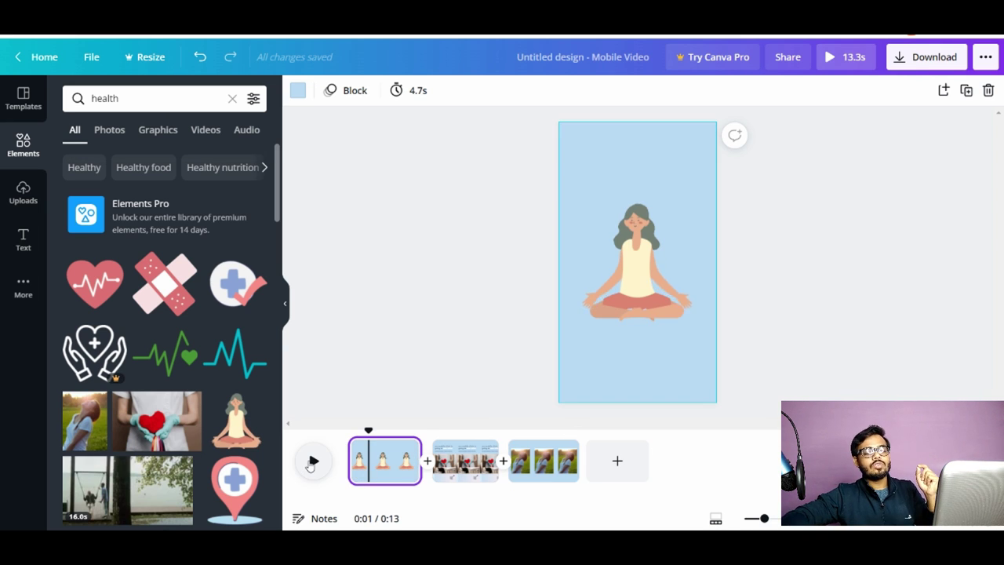
left_click(311, 462)
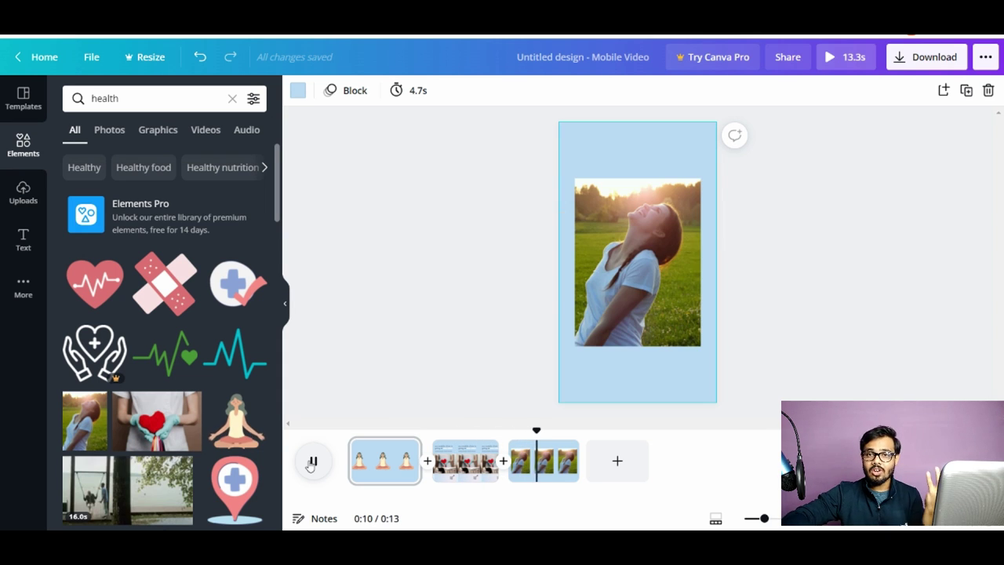
left_click(312, 462)
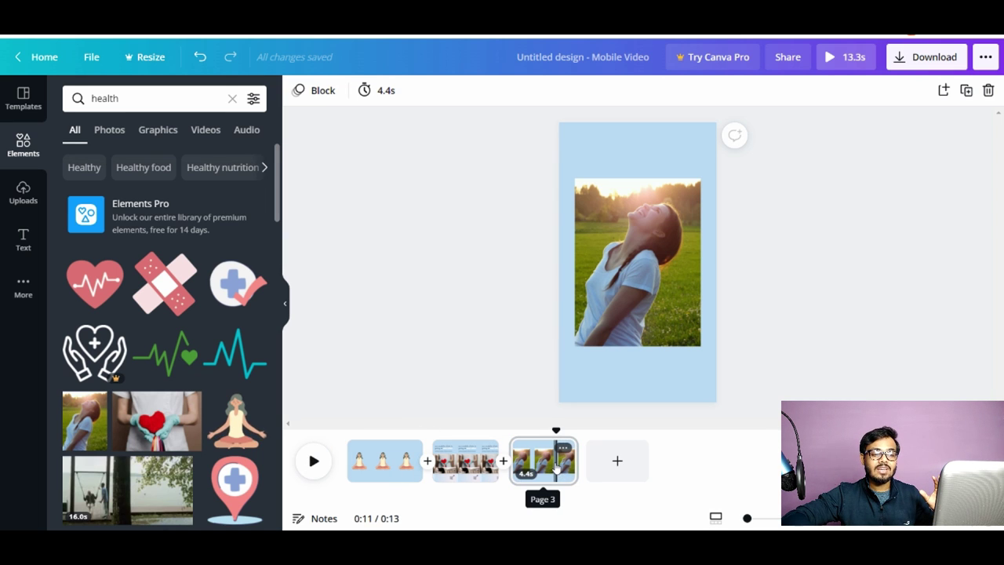
Try other page orders with the field photo first, and return the pages to meditating woman, red heart, field photo.
left_click_drag(554, 467, 396, 461)
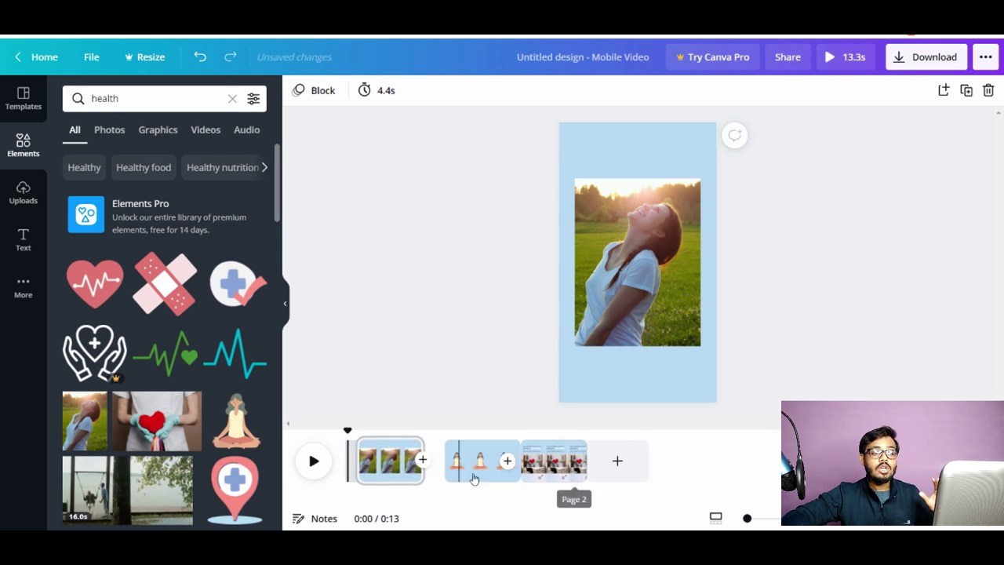
left_click_drag(481, 468, 396, 462)
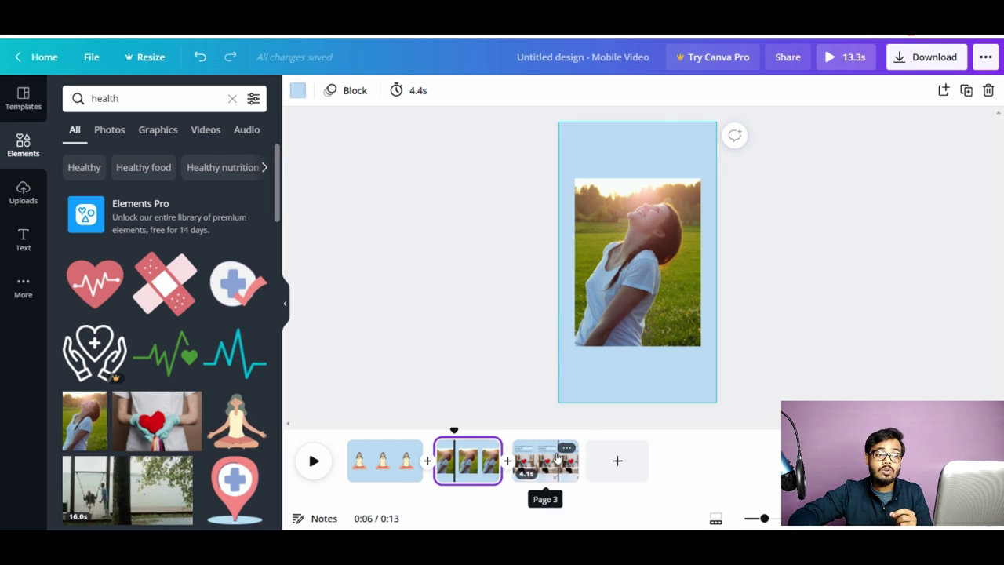
left_click_drag(545, 463, 420, 453)
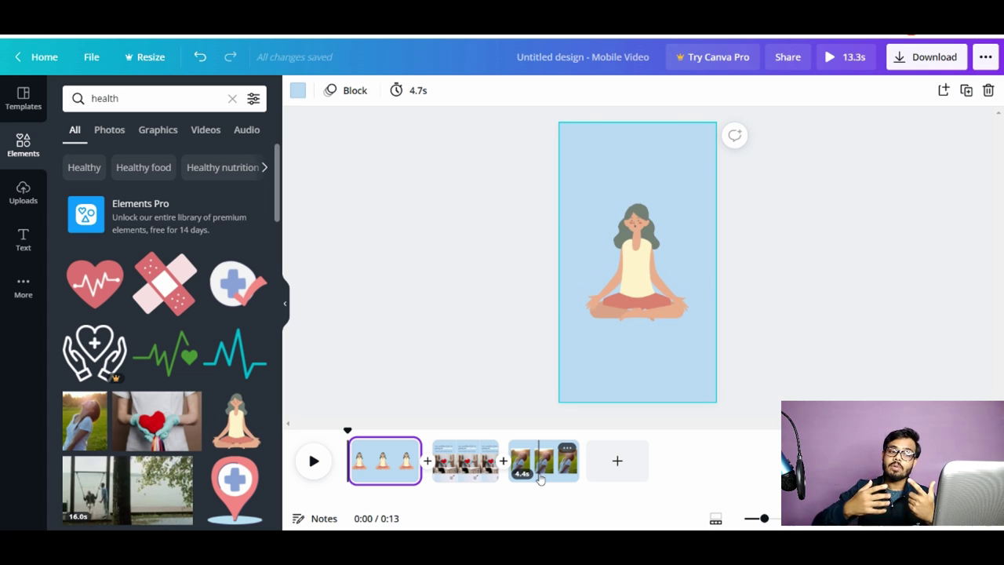
Add a blank page after the field photo page at the end of the video.
left_click(618, 460)
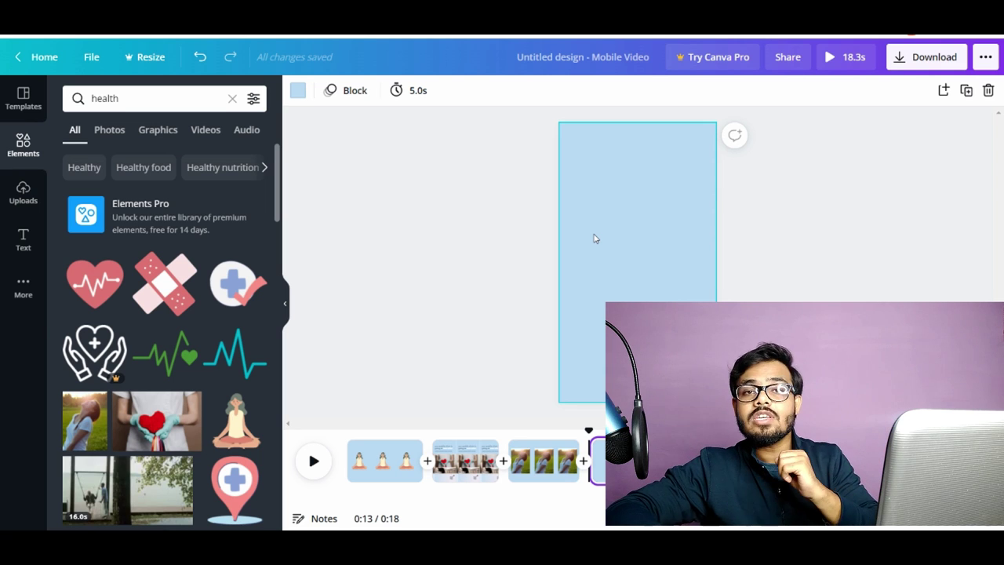
left_click(582, 287)
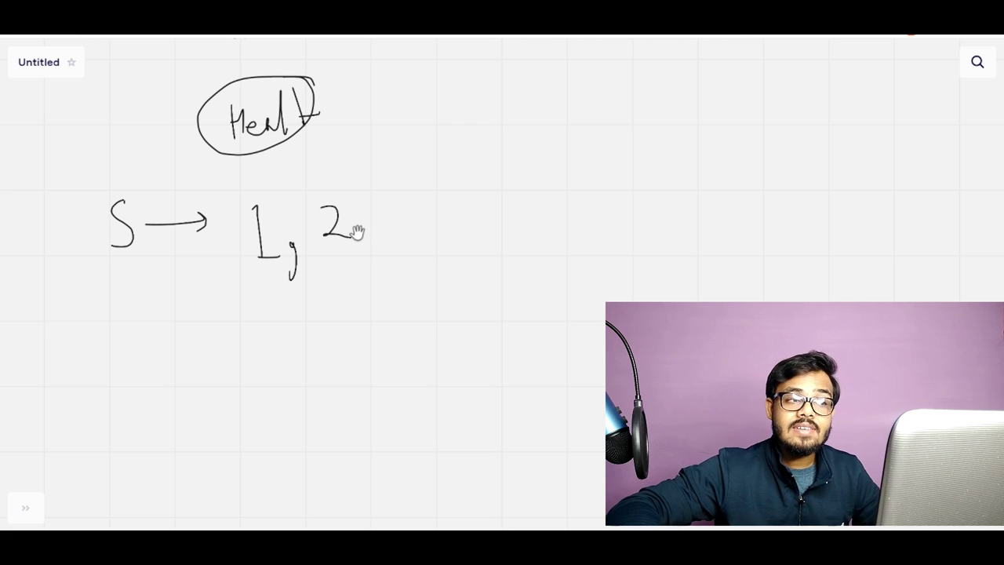
scroll(352, 231, "up", 15)
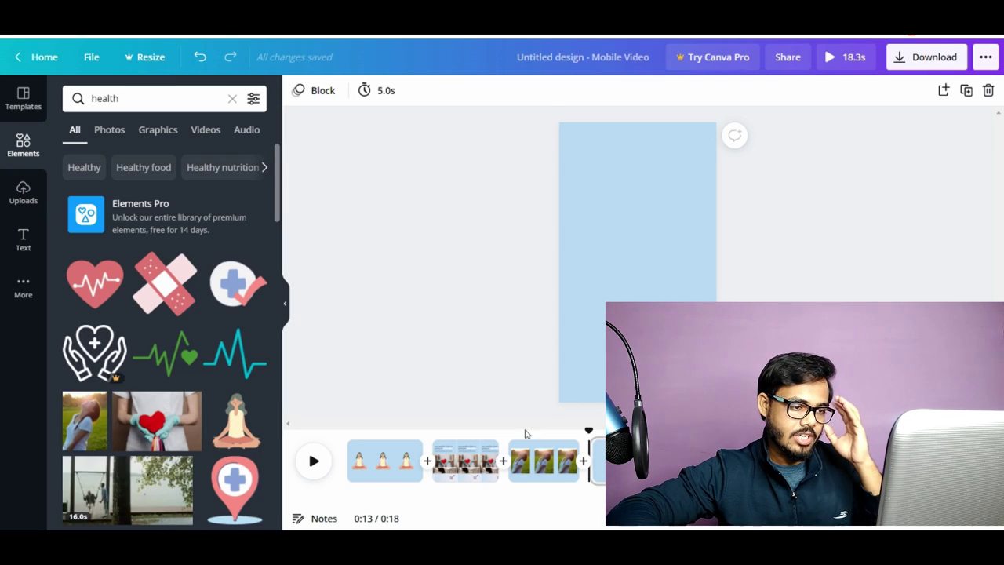
Add a heading reading "step - 1/2" to the meditating woman page.
left_click(396, 468)
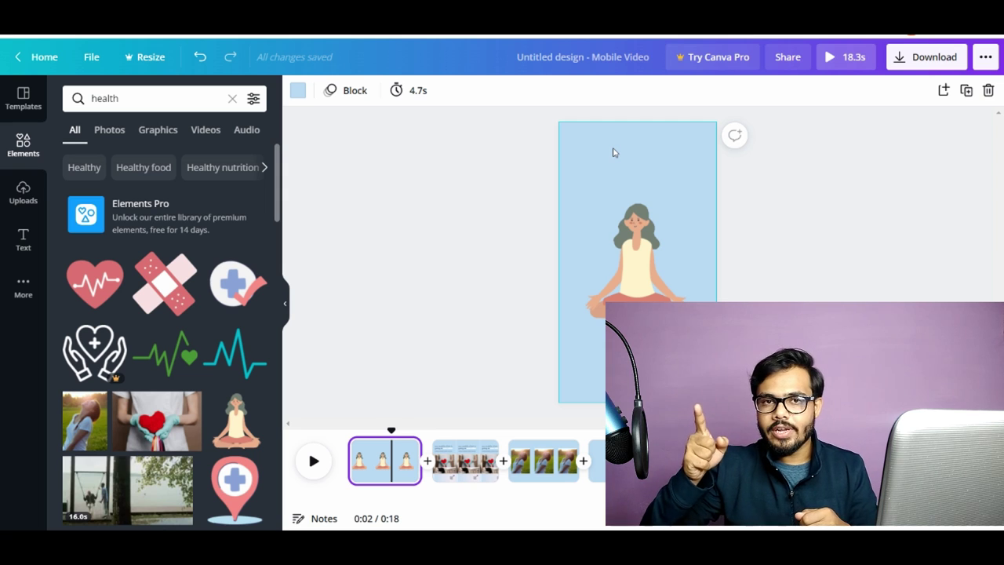
left_click(23, 237)
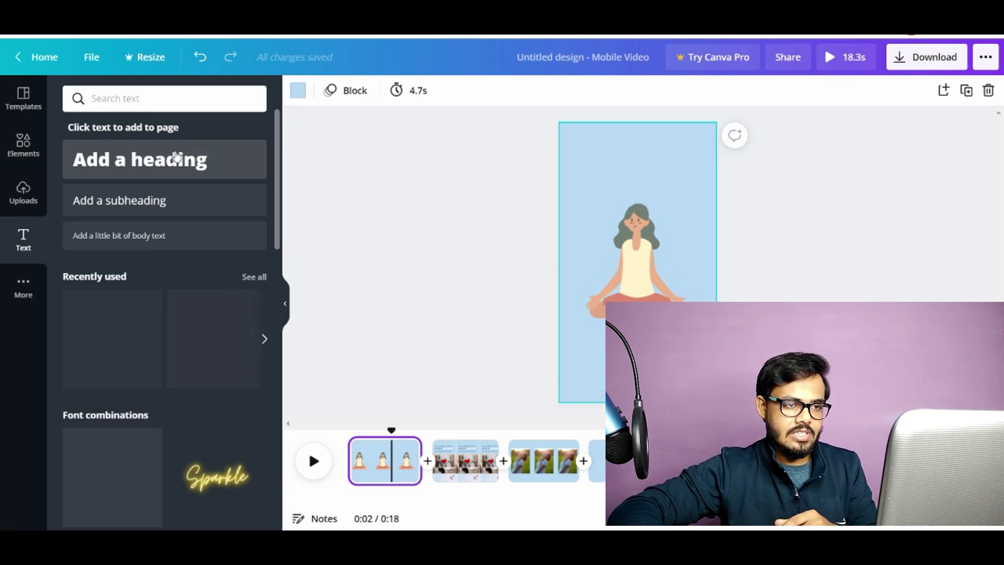
left_click(177, 157)
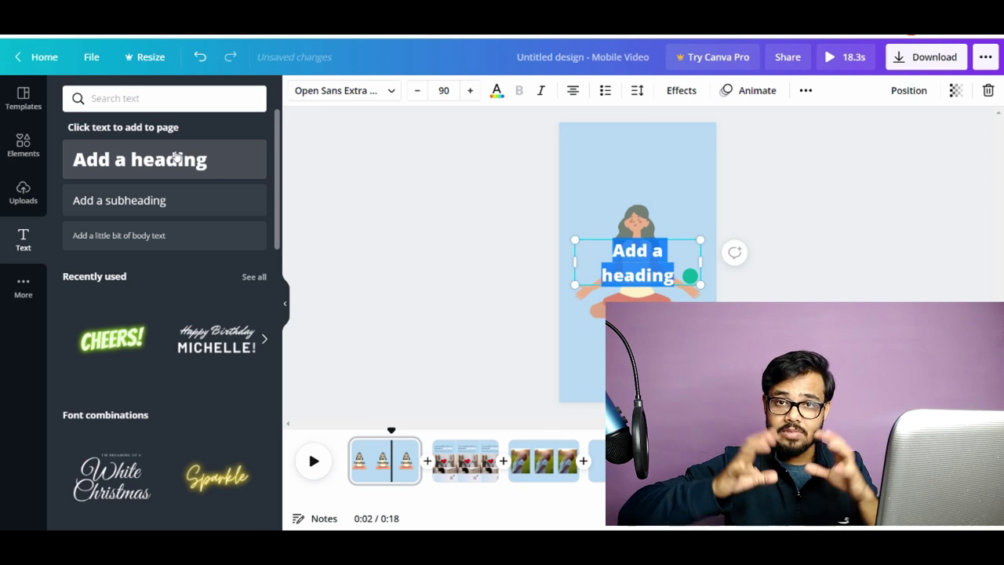
type("step")
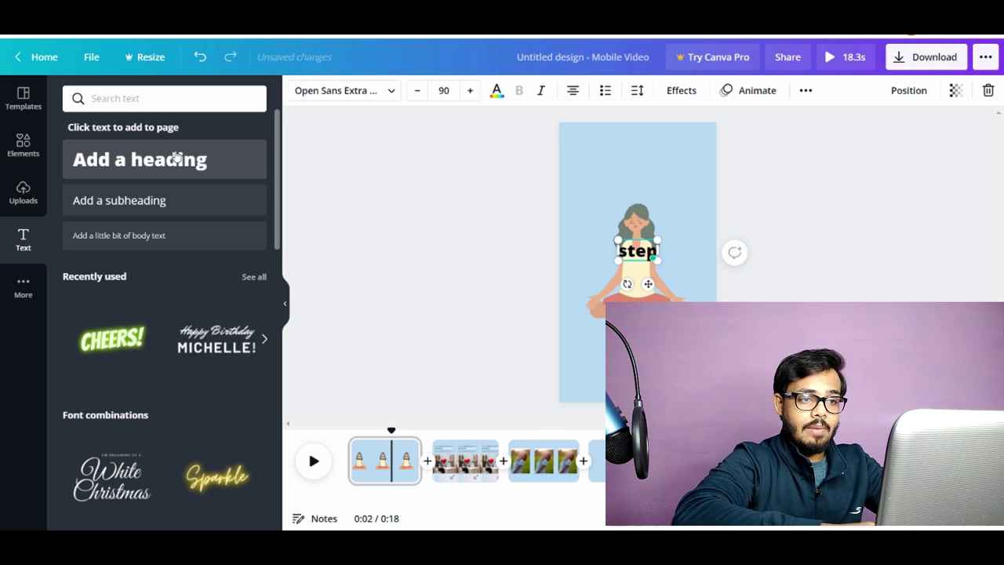
type(" - 1/2")
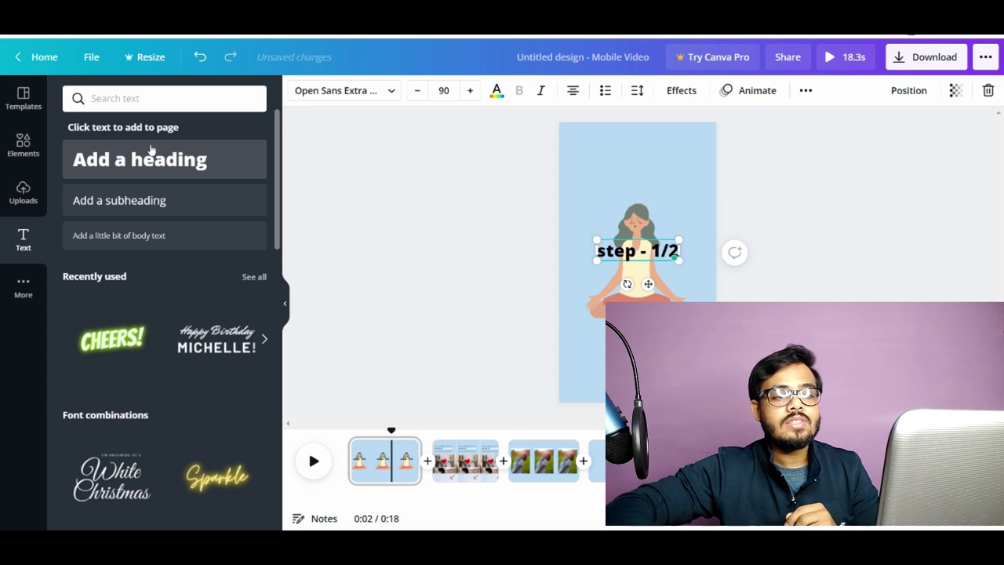
Place the heading above the woman's head, enlarged to font size 138, and change its text to "step - 1/4".
left_click_drag(661, 246, 701, 152)
double_click(661, 171)
type("4")
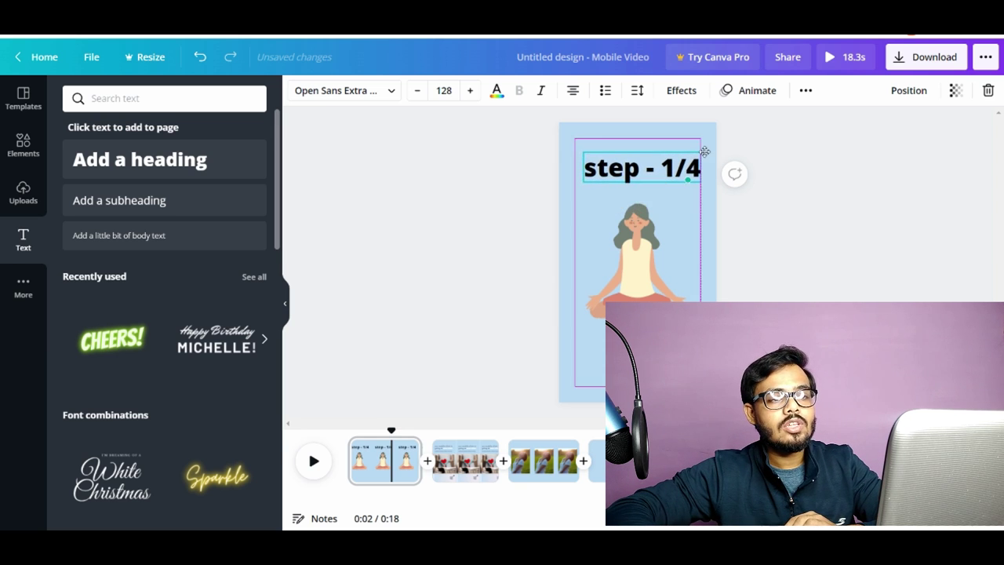
left_click_drag(583, 152, 574, 150)
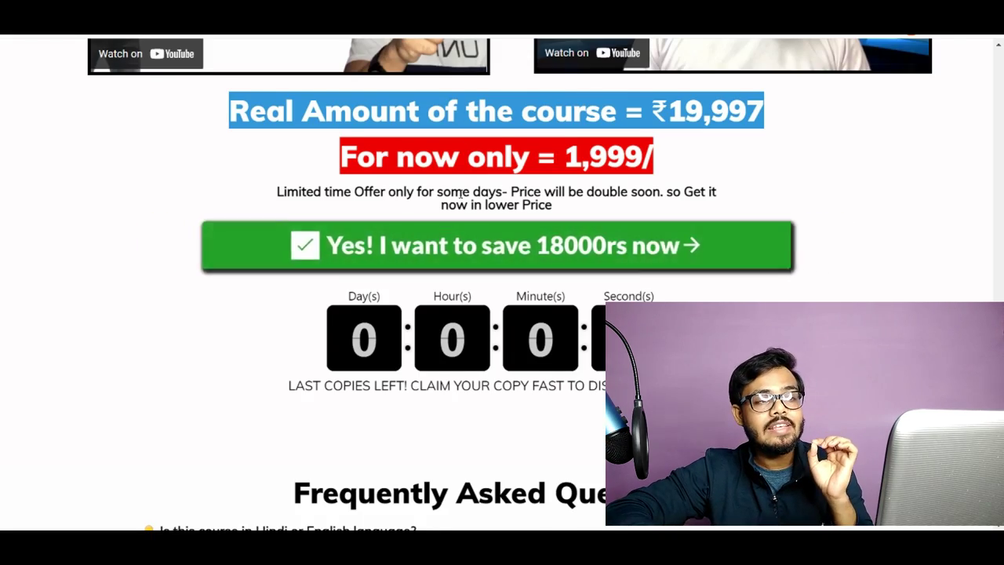
Switch to the course sales page and look over its pricing offer and the "Recent some Great SUCCESS" testimonials.
scroll(561, 153, "down", 10)
scroll(561, 153, "up", 10)
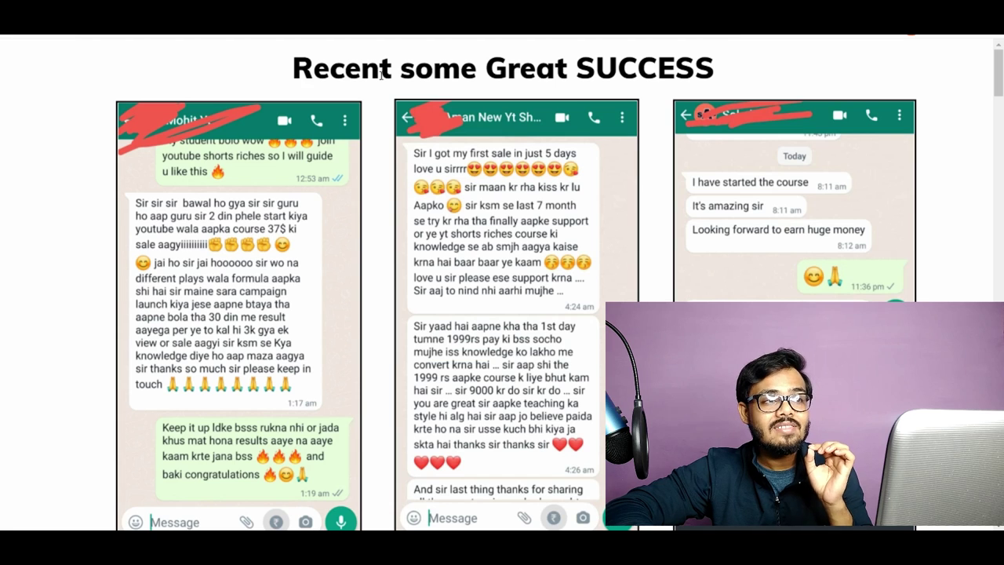
left_click_drag(291, 69, 695, 69)
left_click(739, 75)
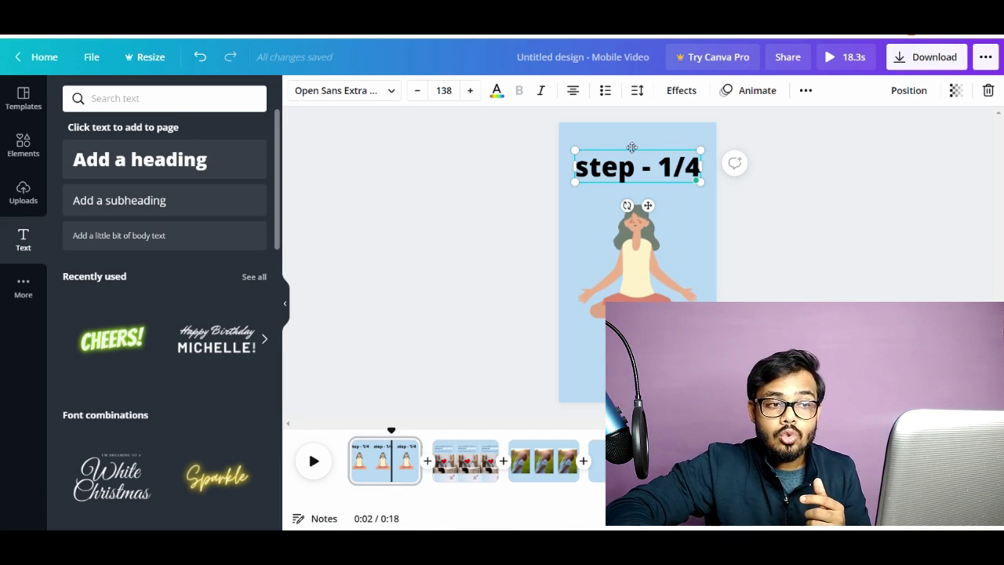
Return to the Canva design and move the "step - 1/4" heading up close to the page's upper edge.
left_click_drag(631, 147, 630, 121)
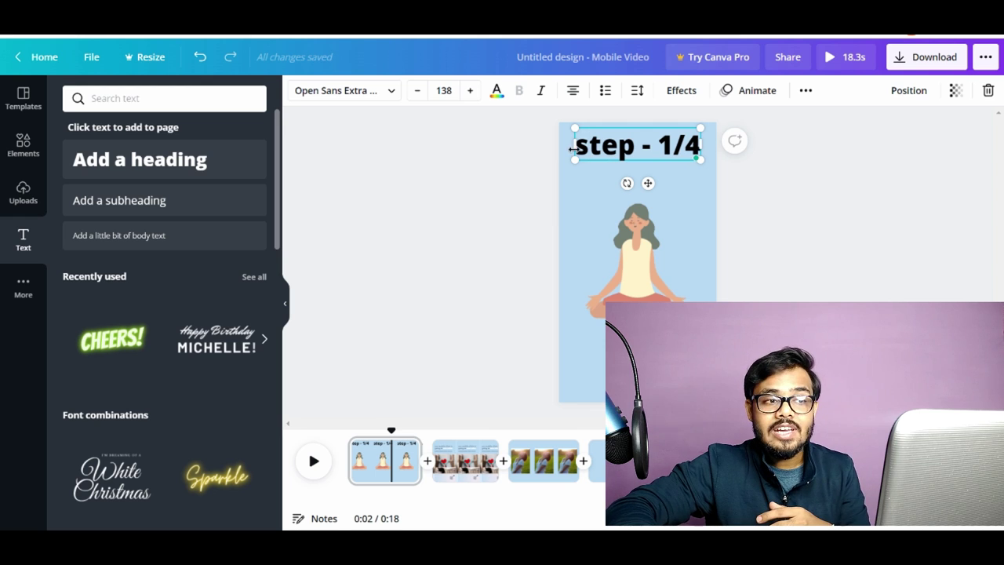
left_click_drag(575, 146, 684, 145)
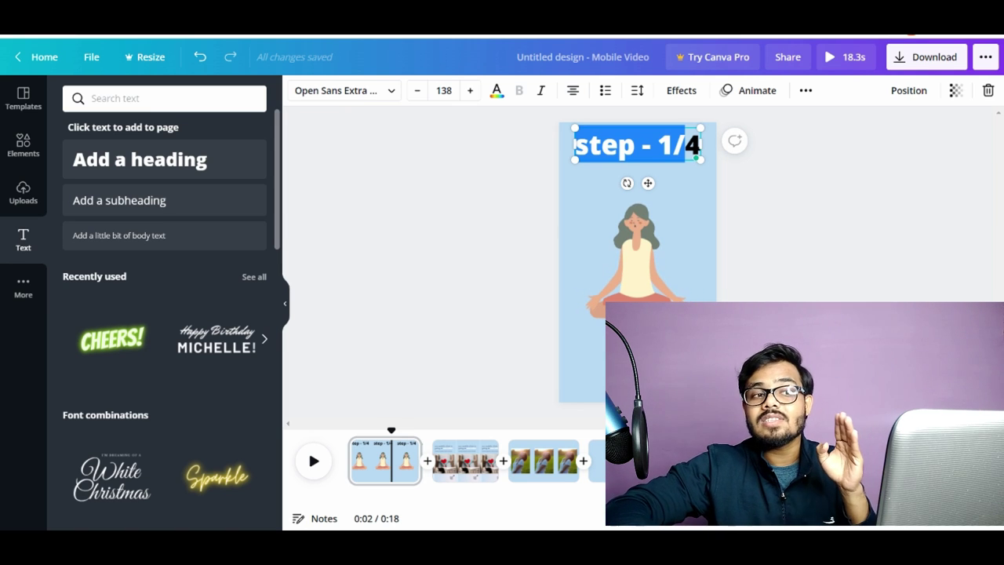
left_click(751, 226)
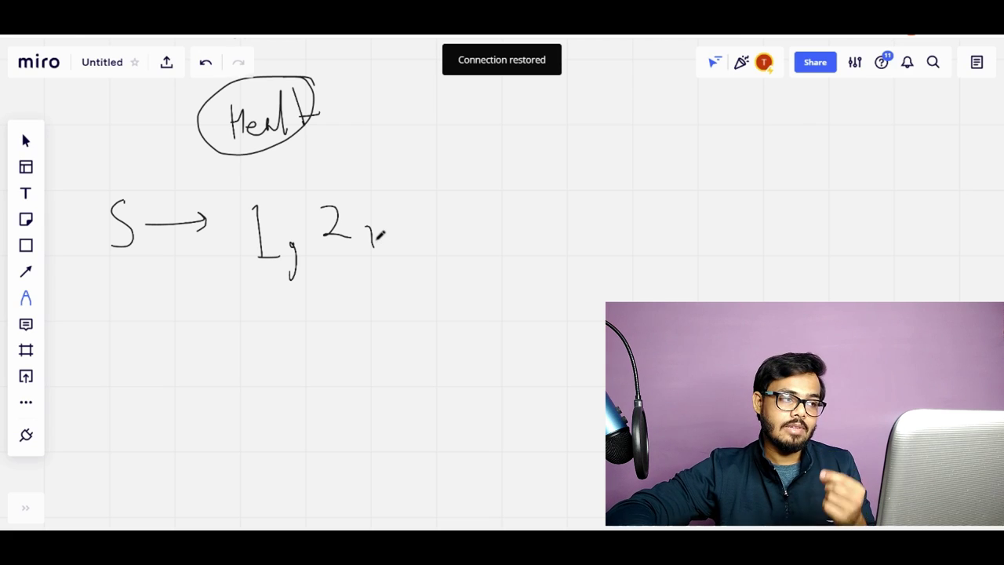
On the Miro board, handwrite a 3 after the 1 and 2 with the pen and circle each of the three numbers.
left_click(27, 294)
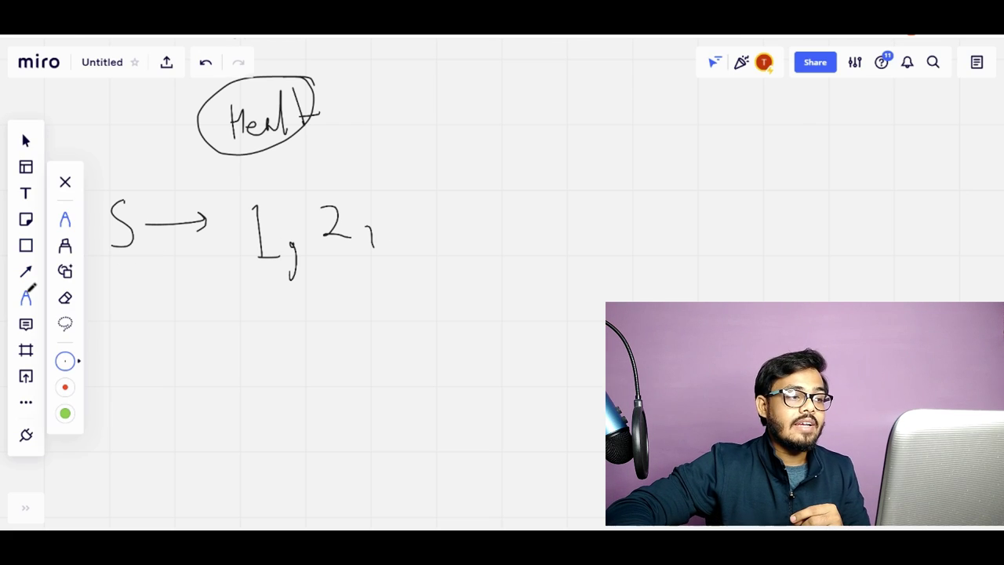
mouse_move(380, 192)
left_mouse_down()
mouse_move(418, 200)
mouse_move(395, 217)
left_mouse_up()
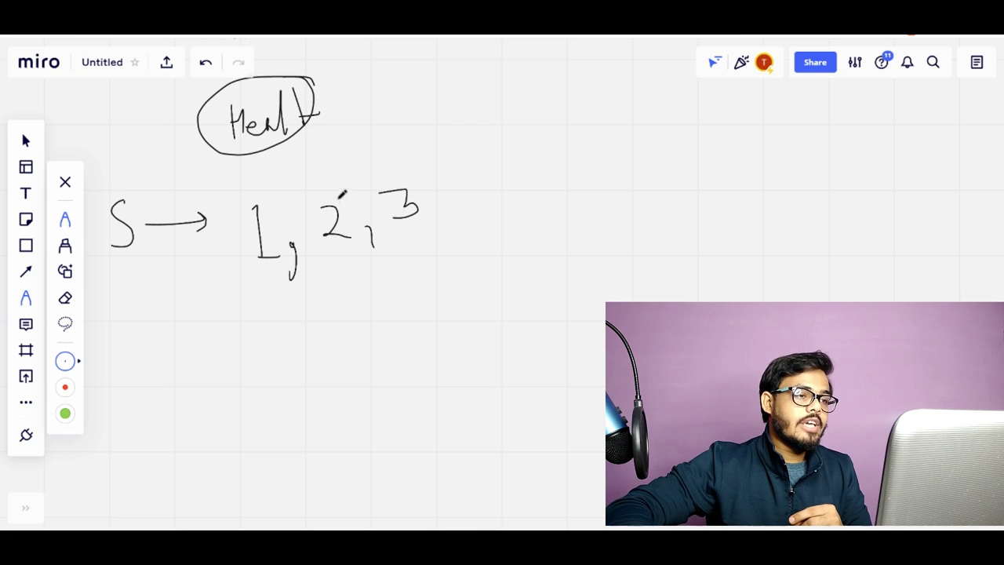
mouse_move(310, 201)
left_mouse_down()
mouse_move(341, 256)
mouse_move(347, 190)
mouse_move(327, 190)
left_mouse_up()
mouse_move(250, 193)
left_mouse_down()
mouse_move(284, 216)
mouse_move(230, 190)
mouse_move(289, 232)
left_mouse_up()
mouse_move(392, 166)
left_mouse_down()
mouse_move(423, 237)
mouse_move(431, 189)
mouse_move(407, 165)
left_mouse_up()
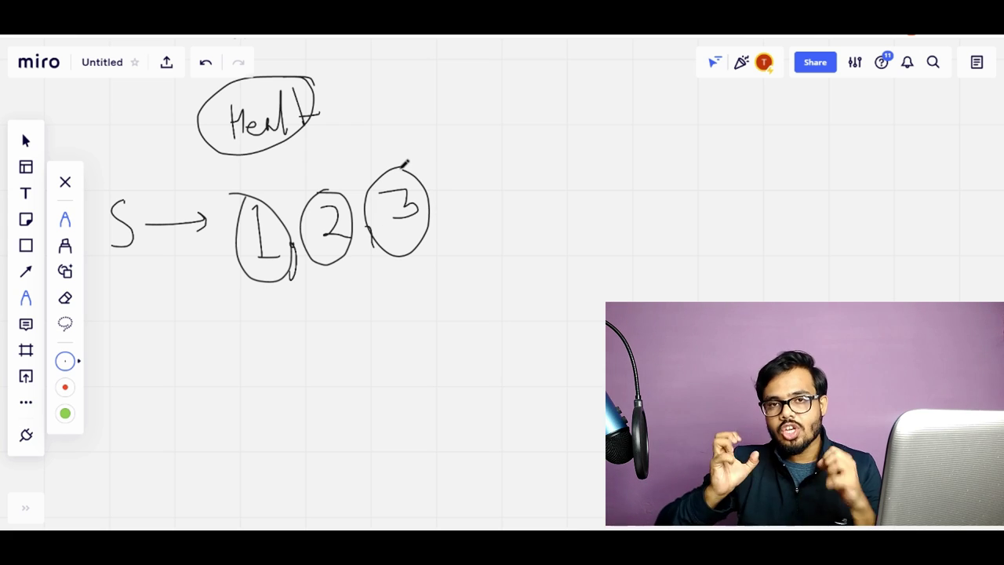